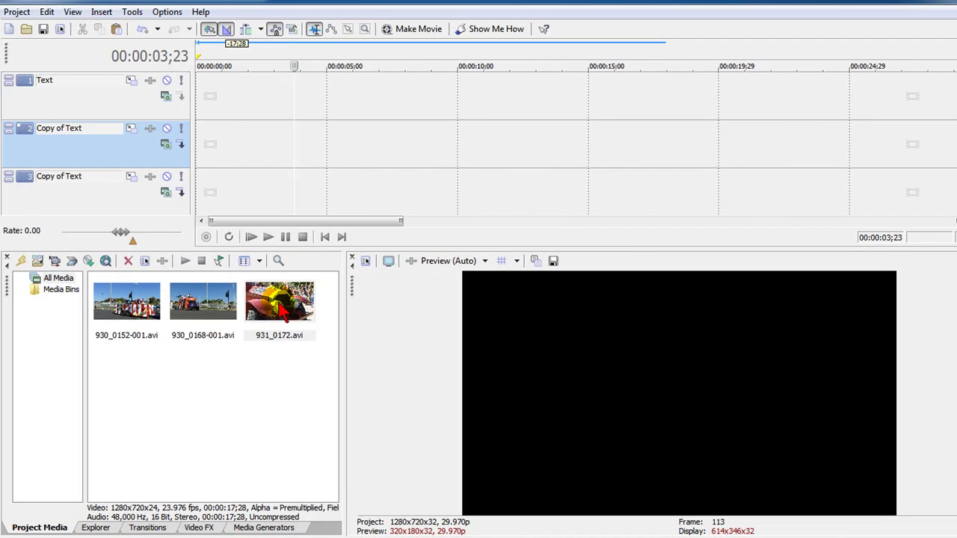
# Step: Put 931_0172.avi on the Text track, duplicate the track, and mute the Copy of Text track
pyautogui.moveTo(280, 307); pyautogui.dragTo(208, 105)
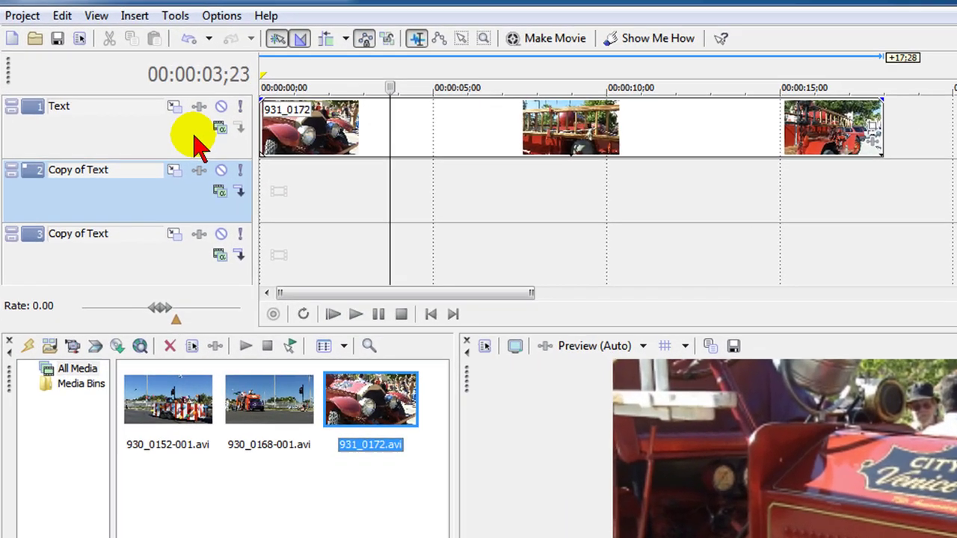
pyautogui.rightClick(146, 109)
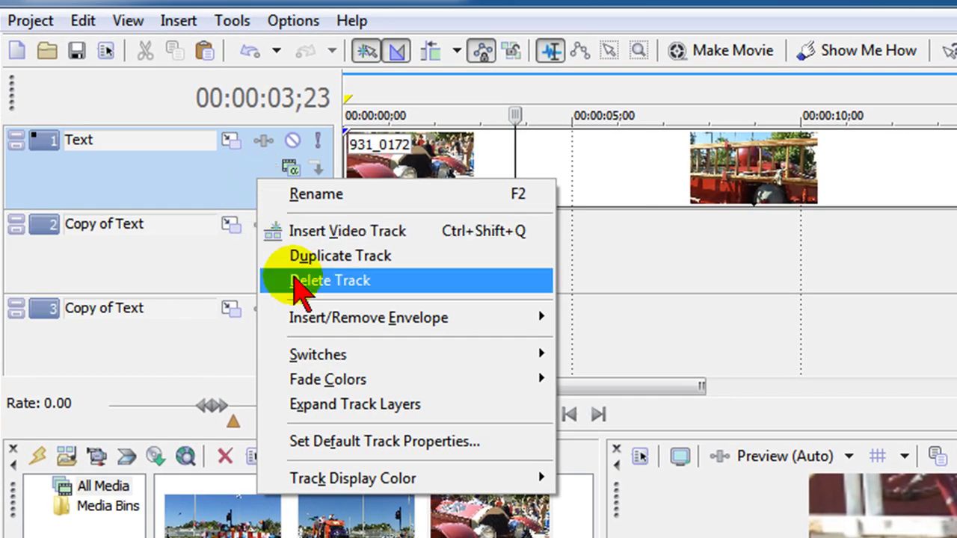
pyautogui.click(329, 256)
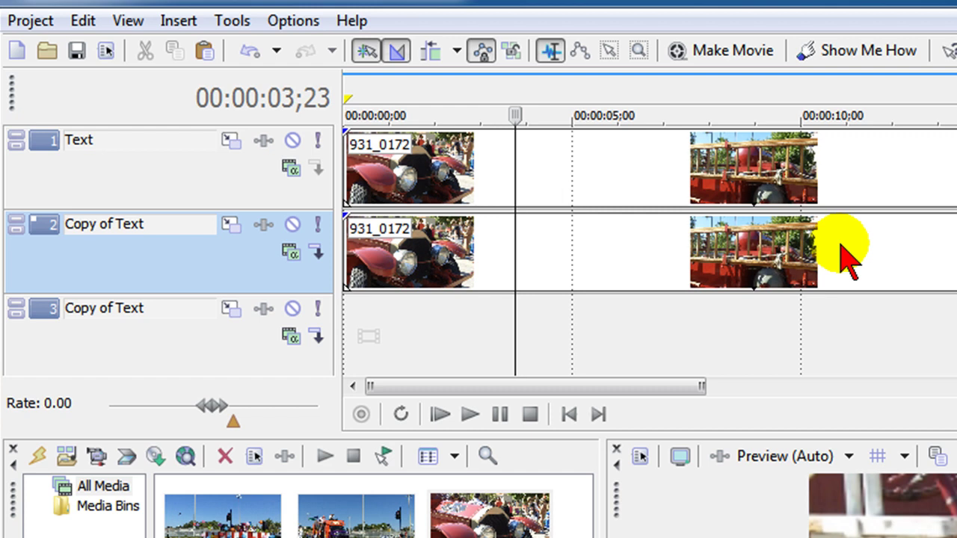
pyautogui.click(293, 225)
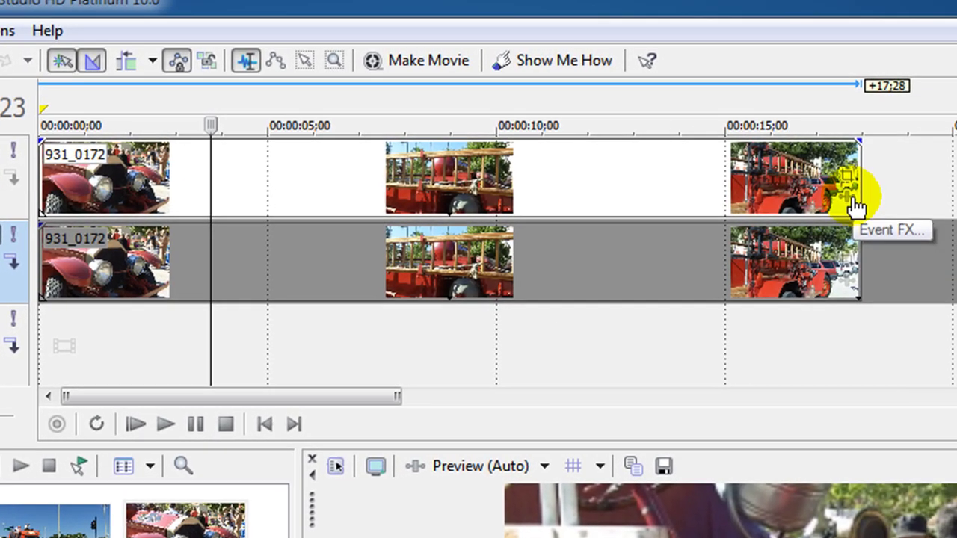
# Step: Add Sony Cookie Cutter and Sony Black and White to the 931_0172 clip's event FX chain
pyautogui.click(854, 200)
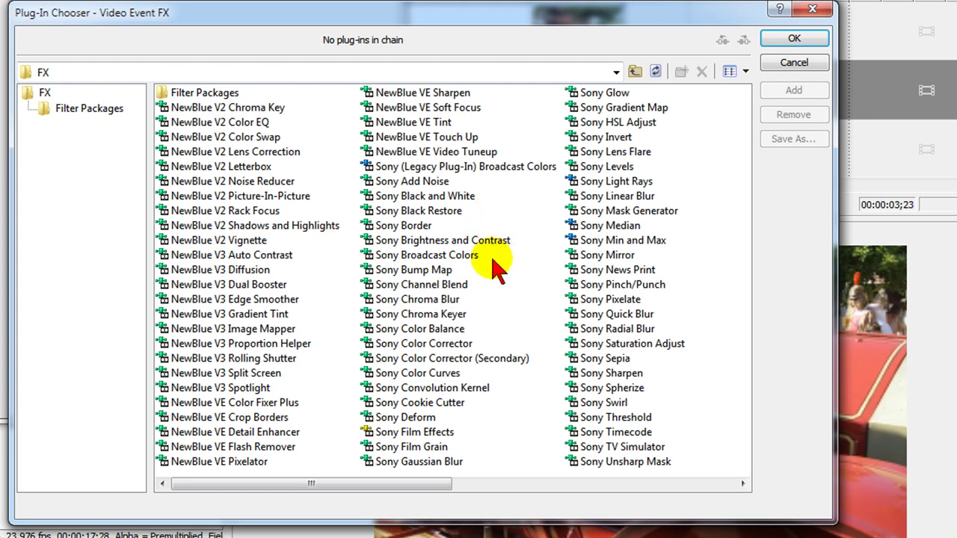
pyautogui.doubleClick(453, 404)
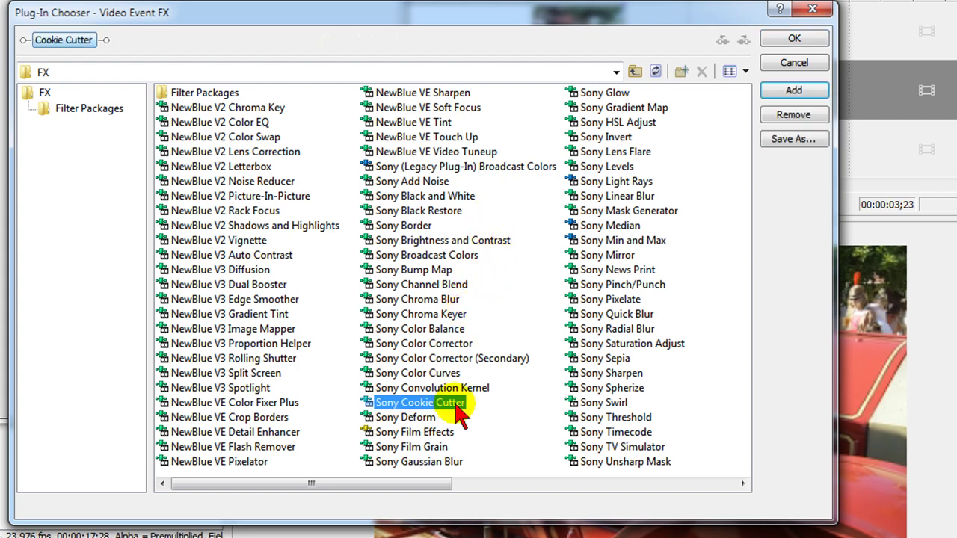
pyautogui.doubleClick(431, 196)
pyautogui.click(800, 38)
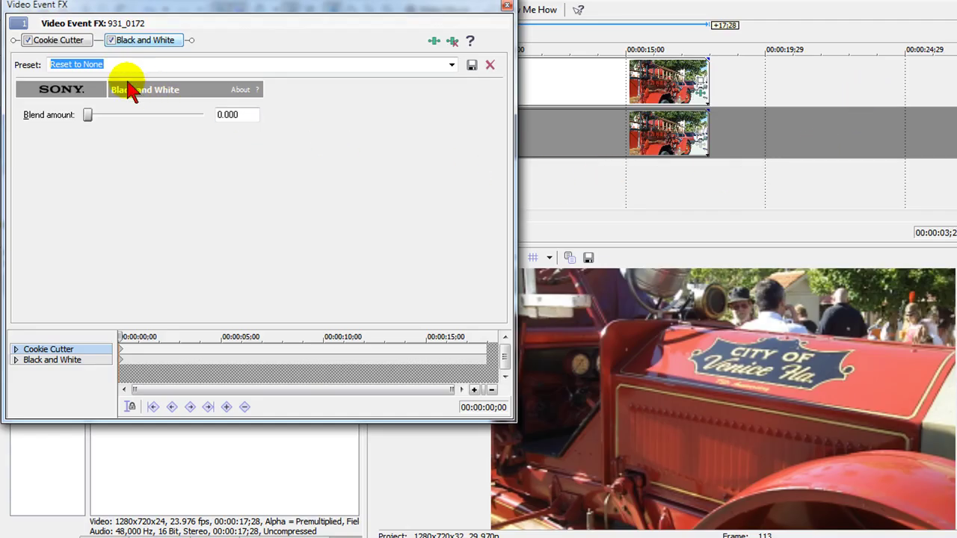
# Step: Set the Cookie Cutter shape to Square
pyautogui.click(63, 40)
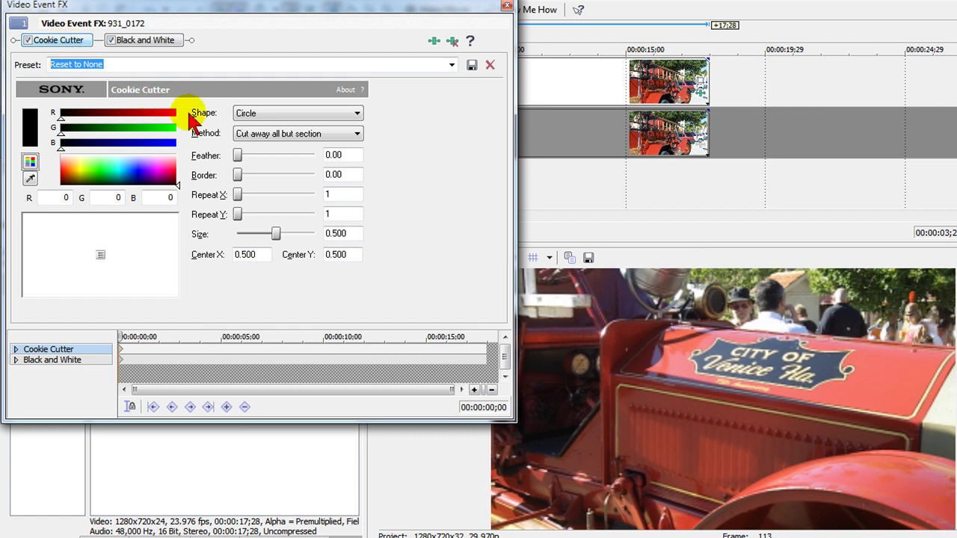
pyautogui.click(357, 112)
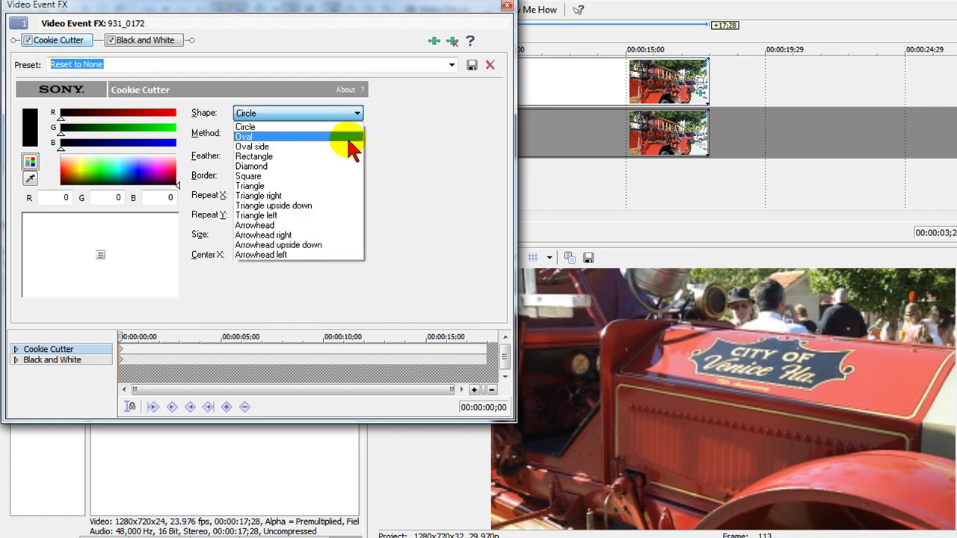
pyautogui.click(340, 177)
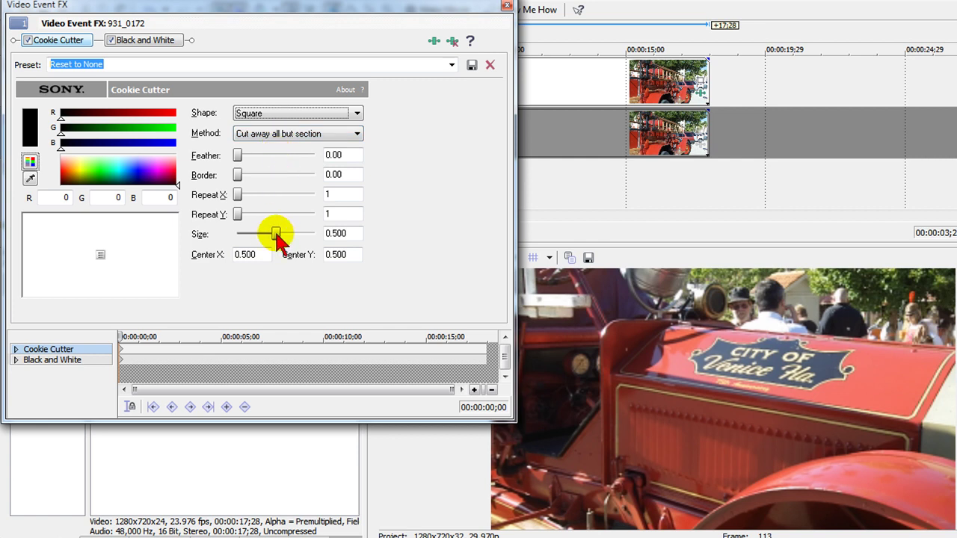
# Step: Set Border 0.11, Repeat X 8 and Size 0.230 to form a horizontal strip
pyautogui.moveTo(237, 178); pyautogui.dragTo(246, 181)
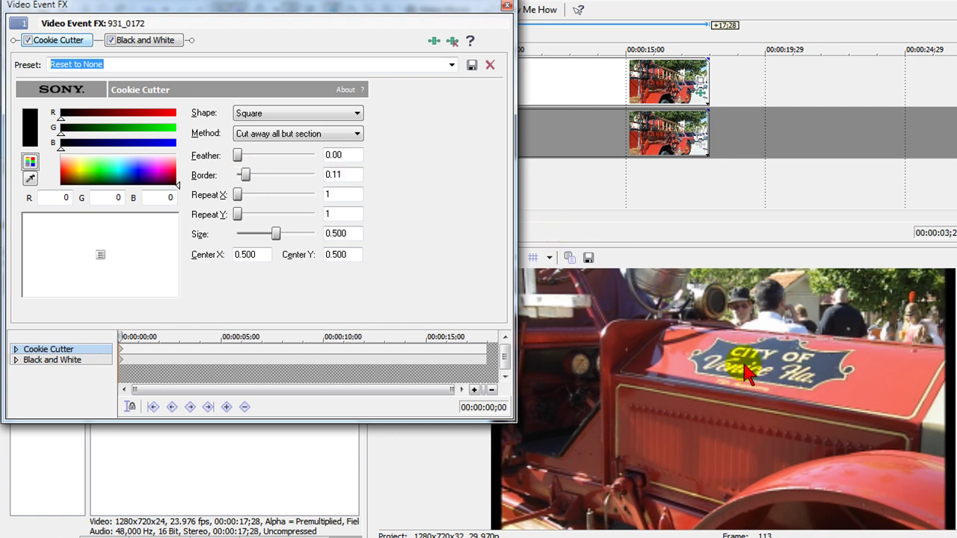
pyautogui.moveTo(278, 238); pyautogui.dragTo(251, 237)
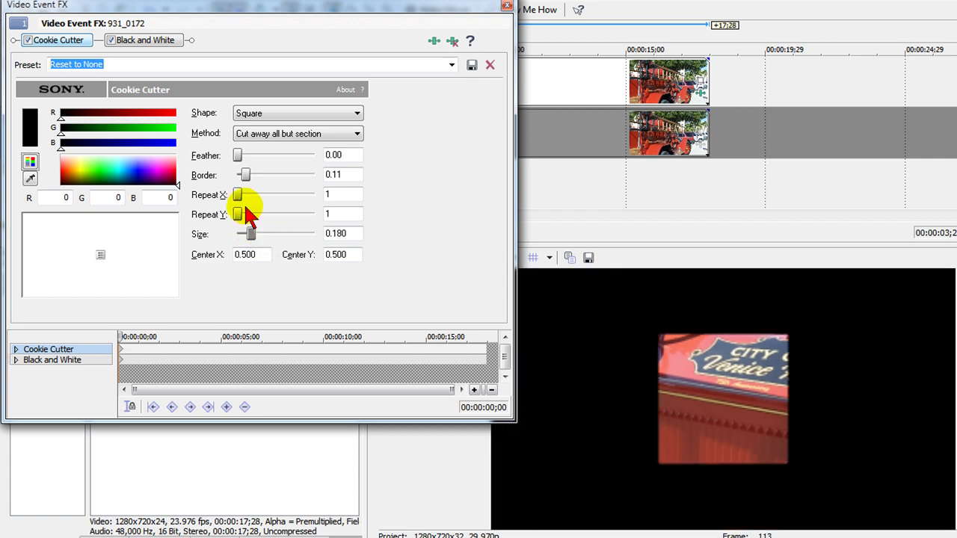
pyautogui.moveTo(239, 196); pyautogui.dragTo(297, 197)
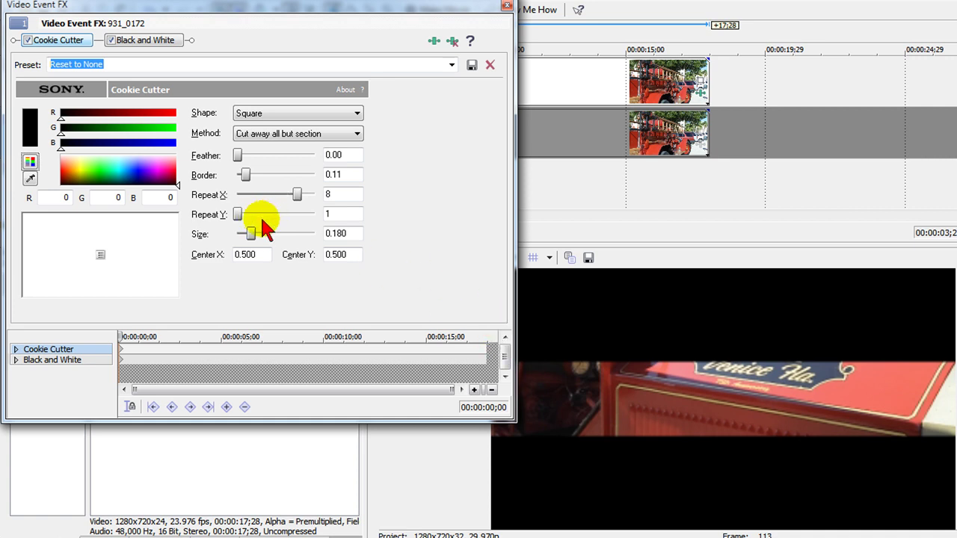
pyautogui.moveTo(255, 233); pyautogui.dragTo(261, 234)
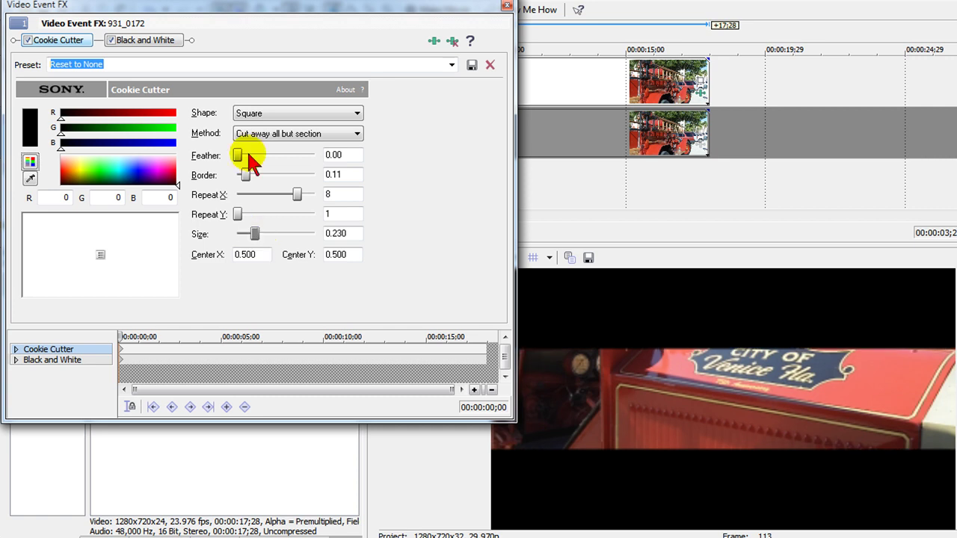
# Step: Apply a Black and White strength preset to the clip
pyautogui.click(163, 40)
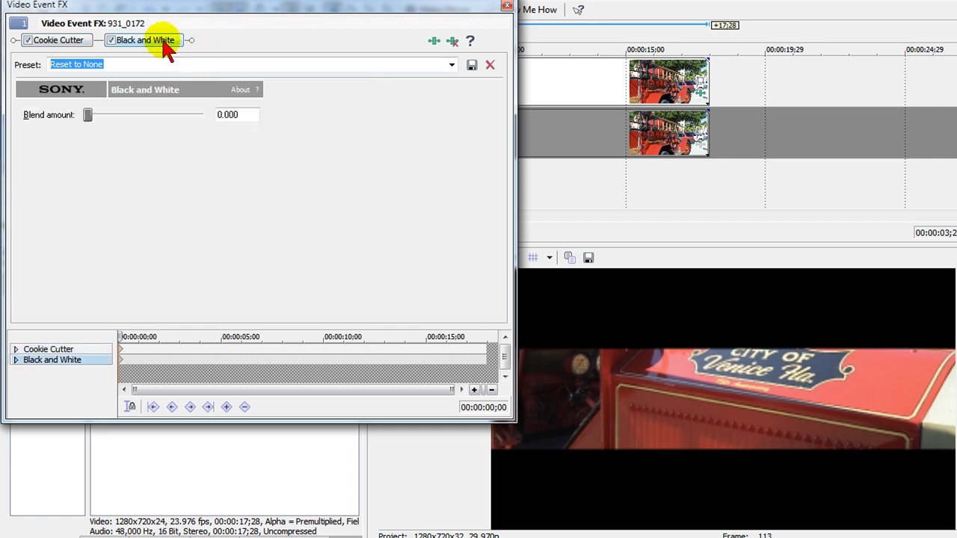
pyautogui.click(452, 65)
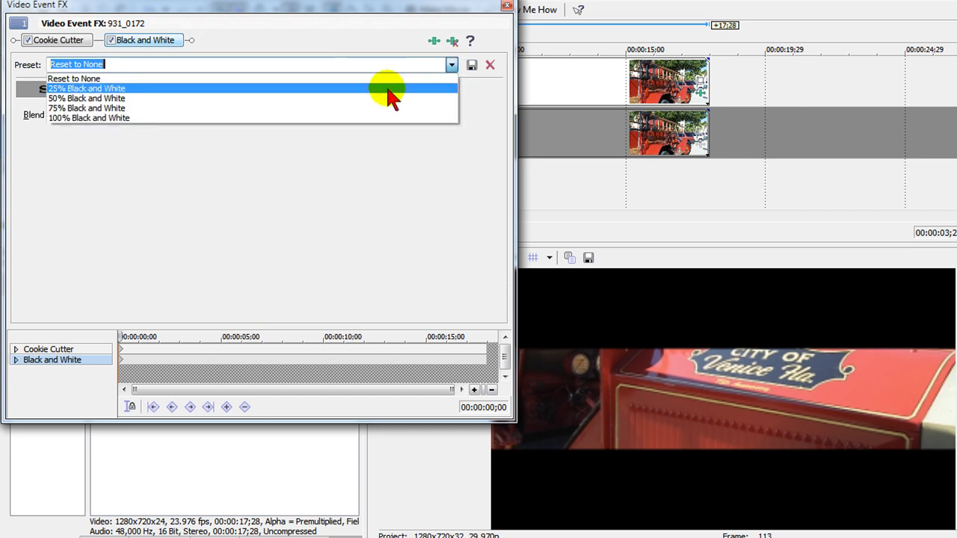
pyautogui.click(366, 132)
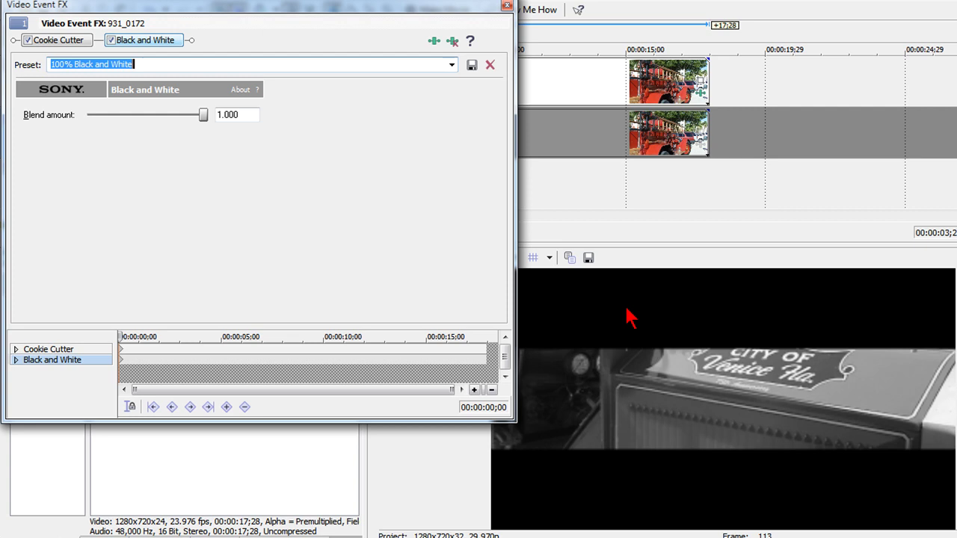
# Step: Unmute the Copy of Text track so full-colour video shows around the band
pyautogui.click(506, 7)
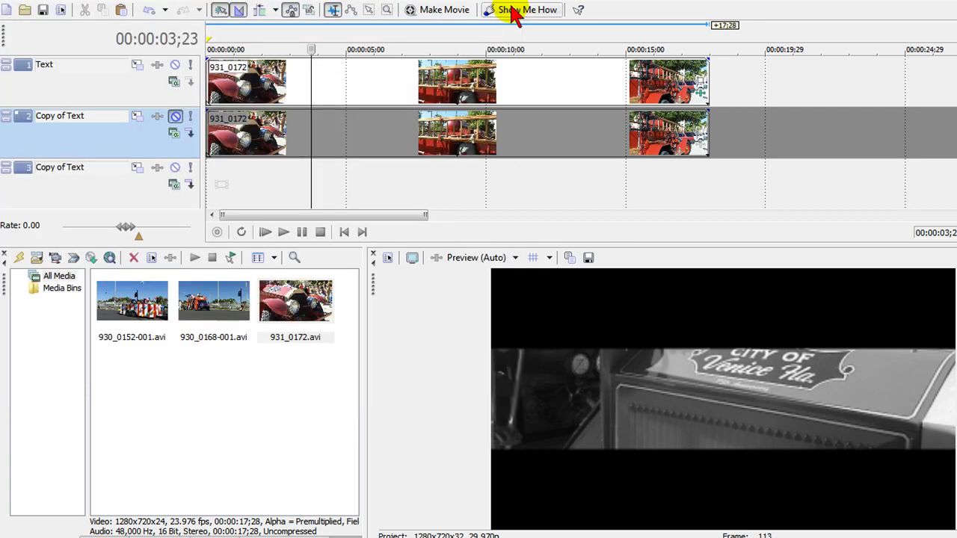
pyautogui.click(549, 235)
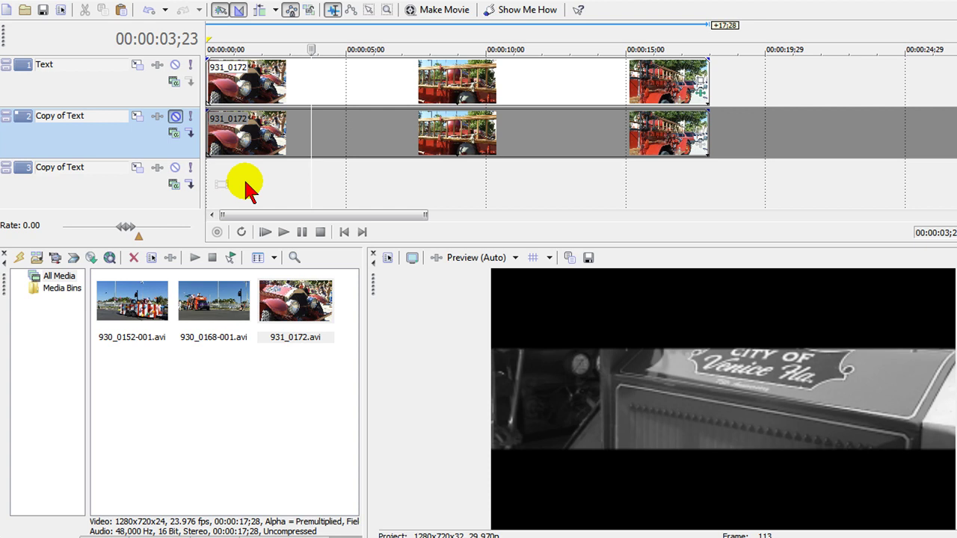
pyautogui.click(175, 118)
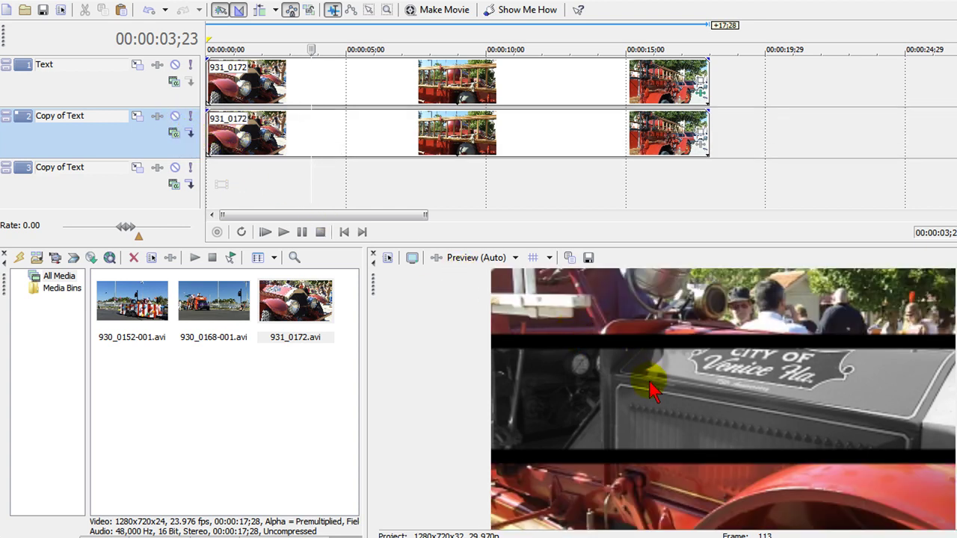
# Step: In Cookie Cutter, thin the border, shrink the band to 0.190, and nudge Center Y to 0.487
pyautogui.click(701, 88)
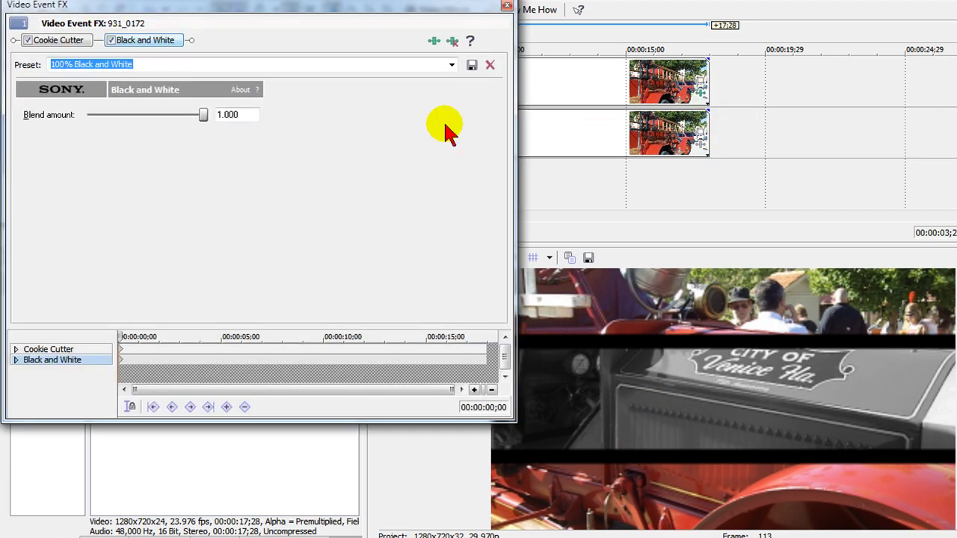
pyautogui.click(78, 41)
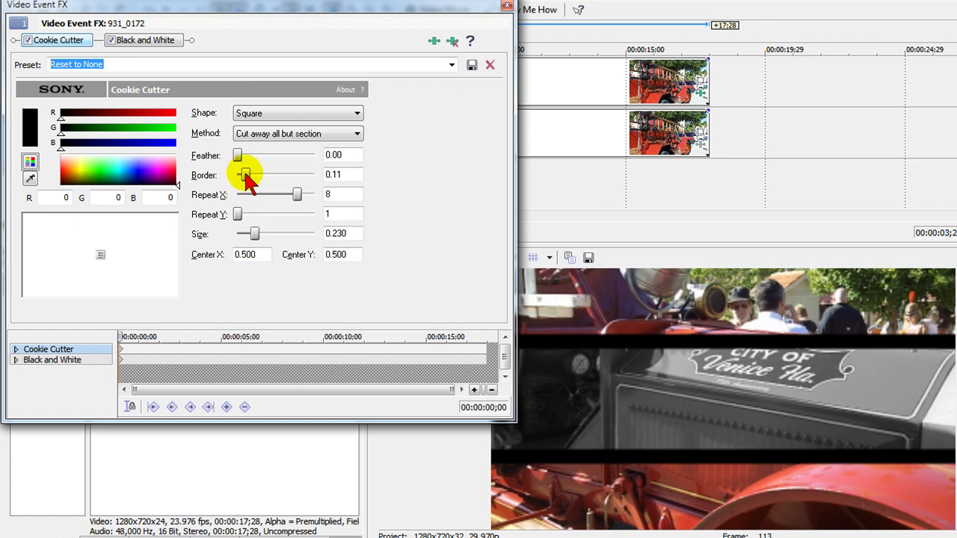
pyautogui.moveTo(245, 174); pyautogui.dragTo(240, 174)
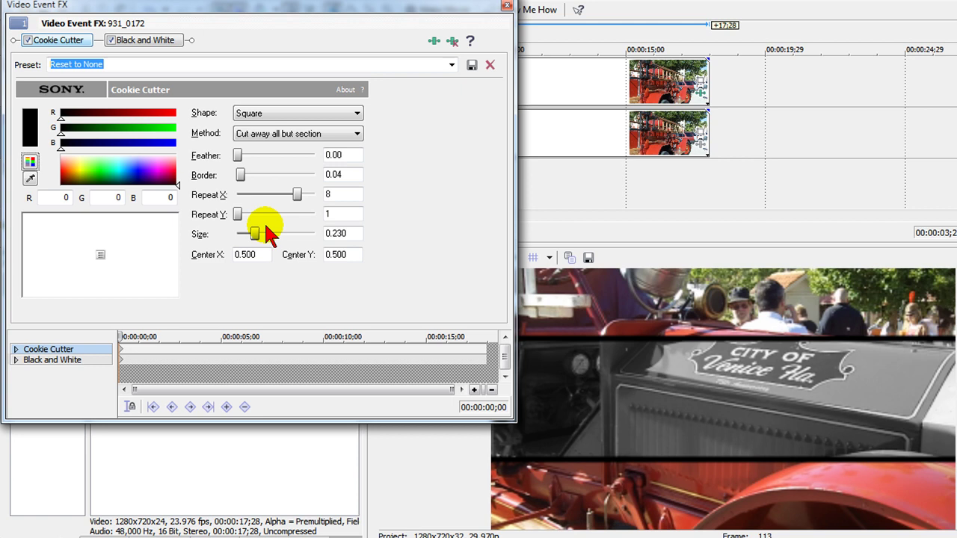
pyautogui.moveTo(258, 234); pyautogui.dragTo(252, 234)
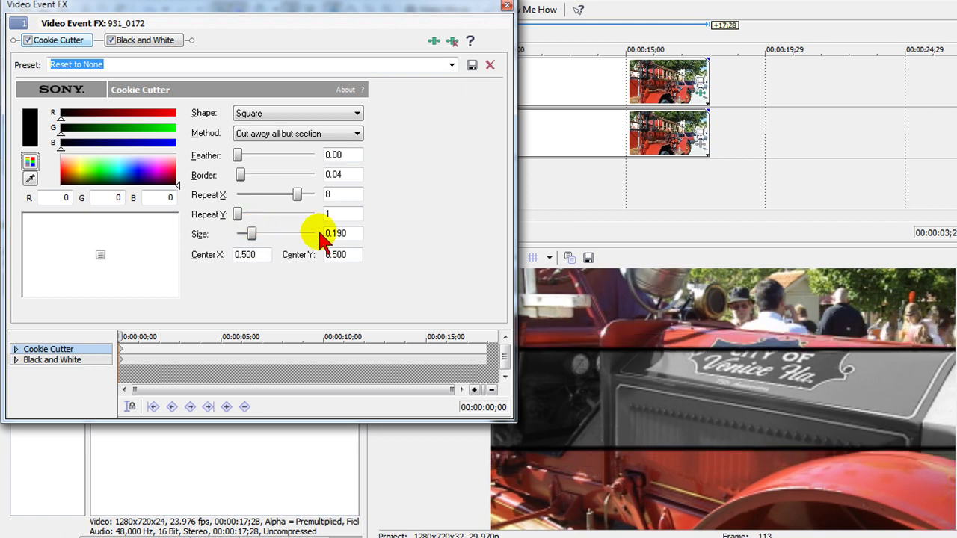
pyautogui.moveTo(101, 254); pyautogui.dragTo(100, 255)
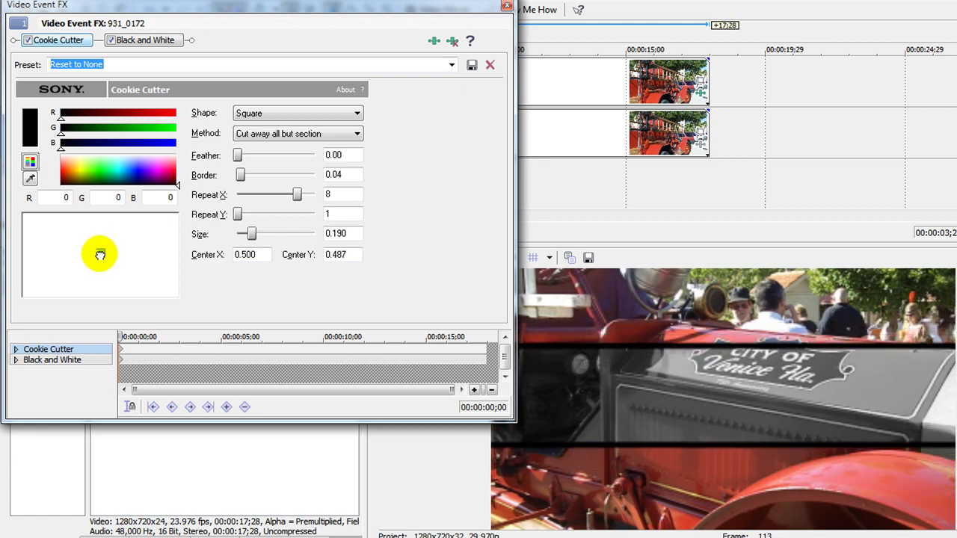
# Step: Set Size 0.140 with Repeat X 8 and Border 0.02 for a thinner band
pyautogui.moveTo(237, 215)
pyautogui.mouseDown()
pyautogui.moveTo(267, 214)
pyautogui.moveTo(250, 218)
pyautogui.mouseUp()
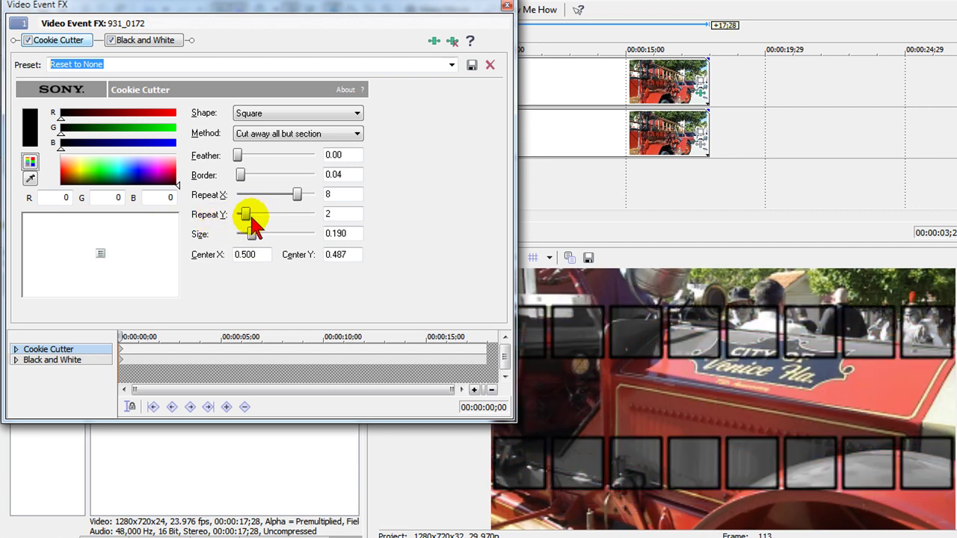
pyautogui.moveTo(296, 194); pyautogui.dragTo(247, 229)
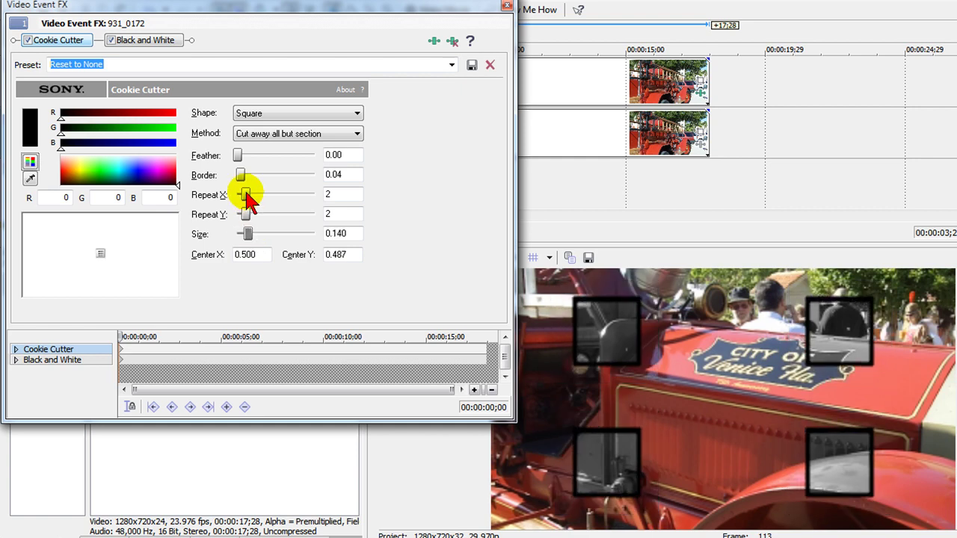
pyautogui.moveTo(246, 196); pyautogui.dragTo(220, 221)
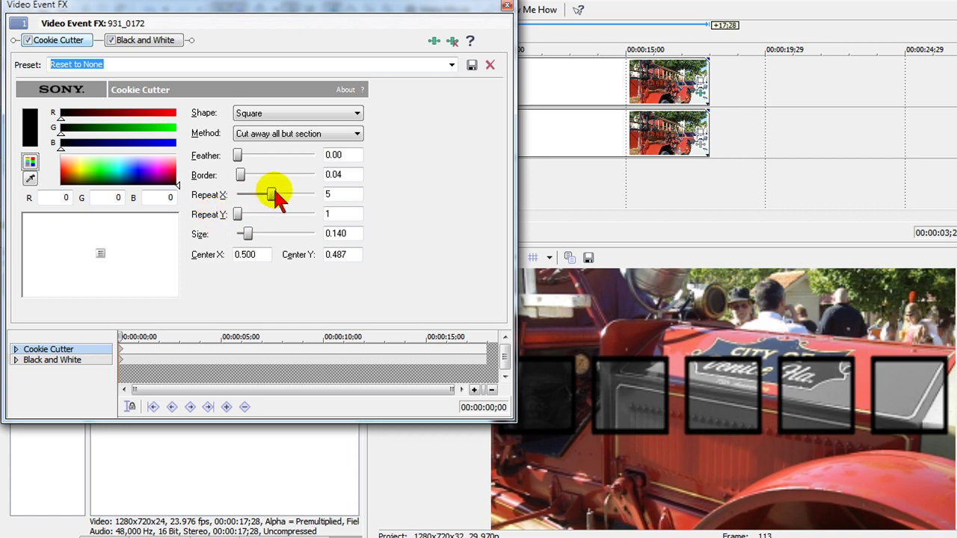
pyautogui.moveTo(278, 201); pyautogui.dragTo(305, 200)
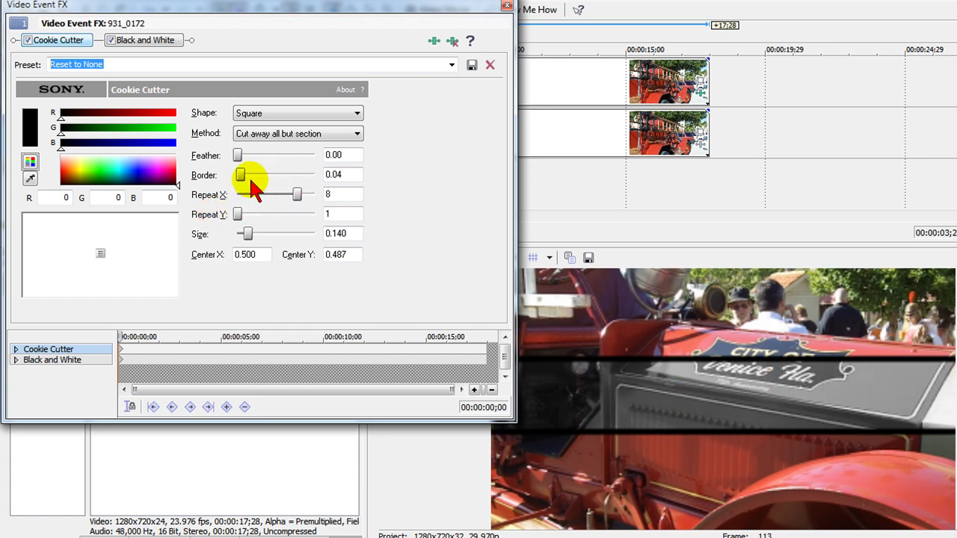
pyautogui.moveTo(240, 177); pyautogui.dragTo(238, 177)
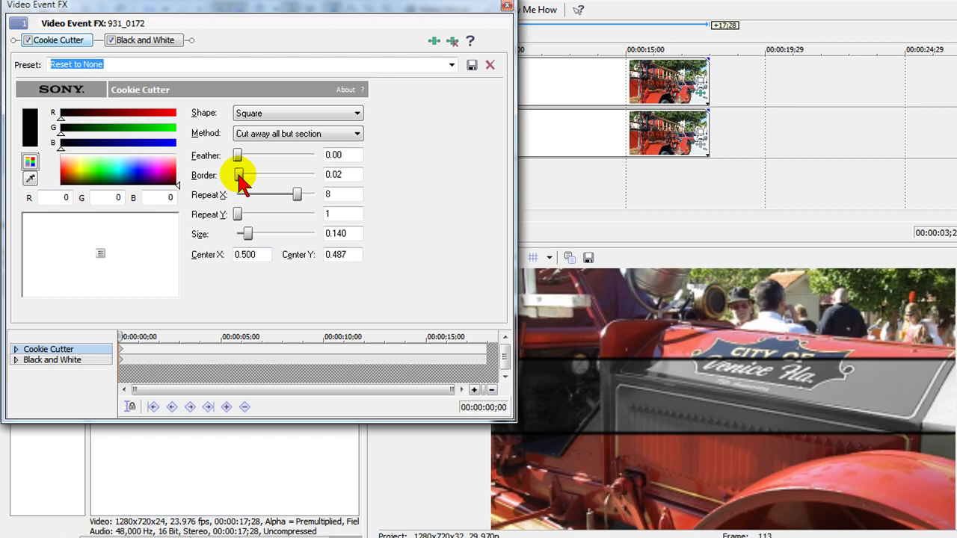
# Step: Close the effect settings and play the project from the start, stopping near 00:00:05;01
pyautogui.click(506, 6)
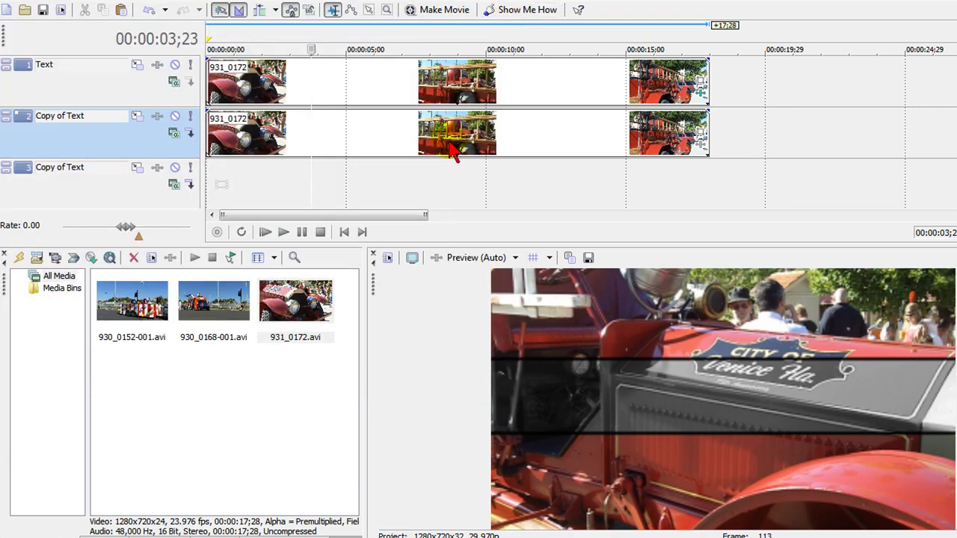
pyautogui.click(266, 233)
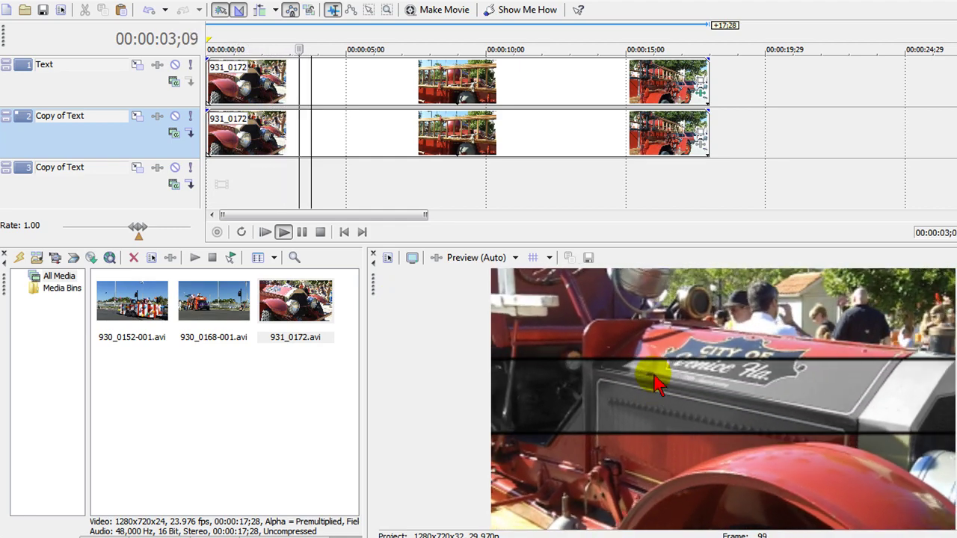
pyautogui.press('Return')
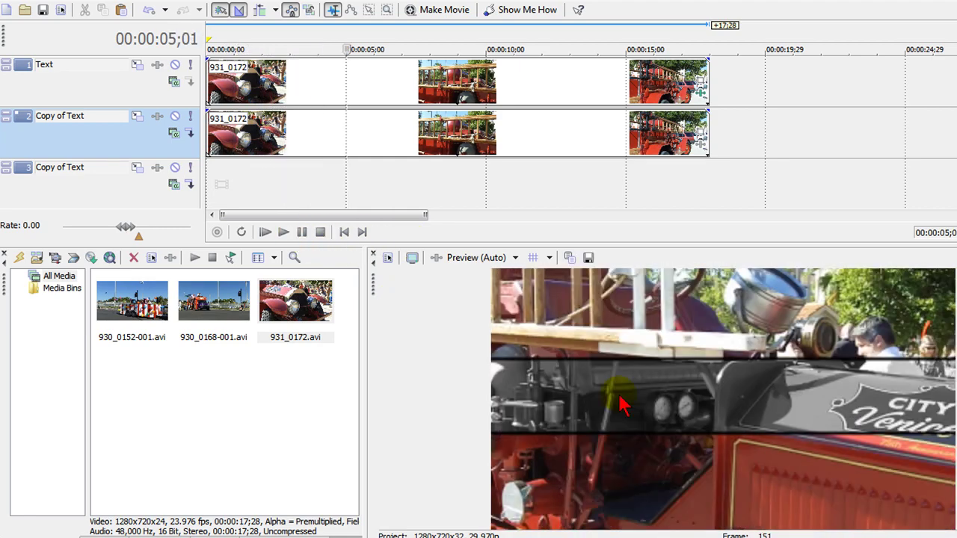